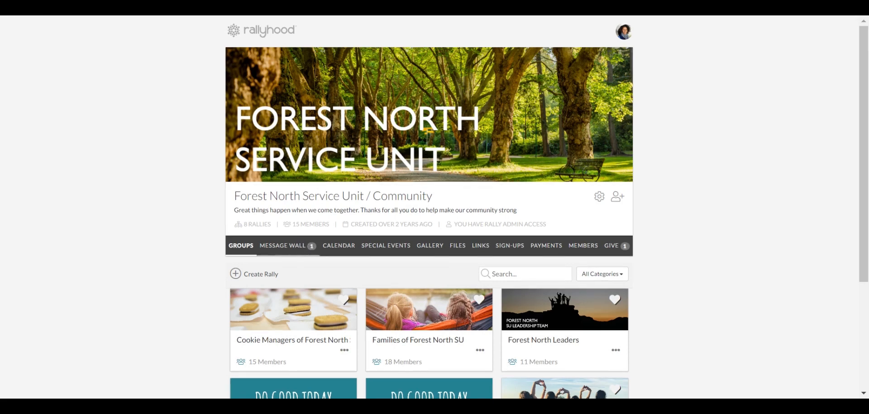
# Post a message wall message titled "Welcome To My Hub" with the body "Thank you for joining."
pyautogui.click(297, 248)
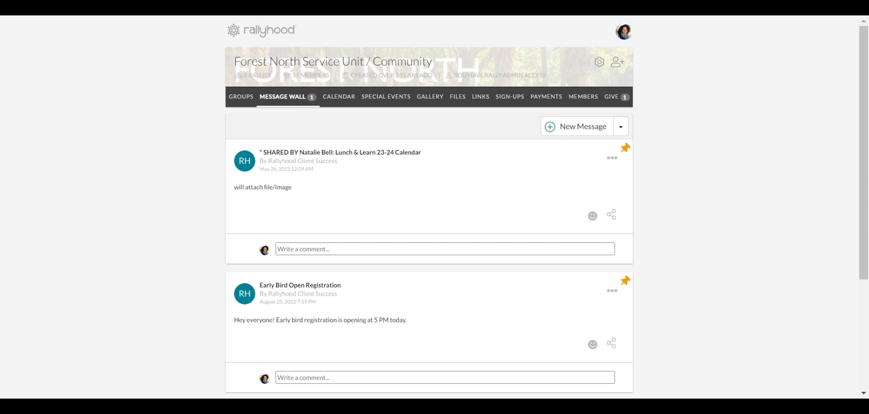
pyautogui.click(572, 131)
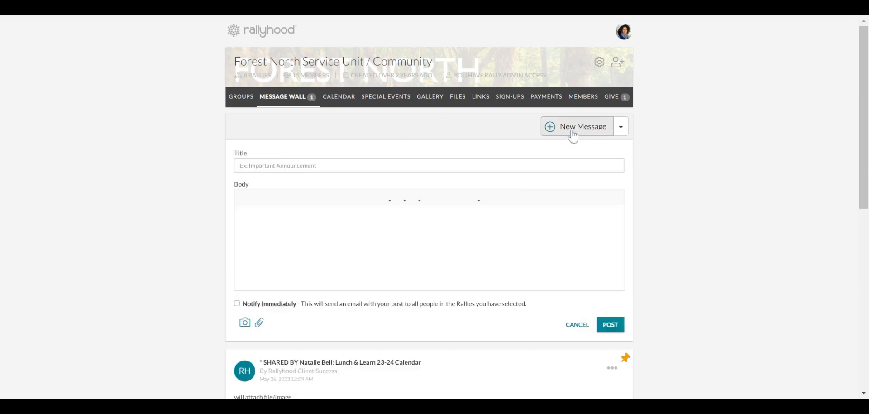
pyautogui.click(349, 166)
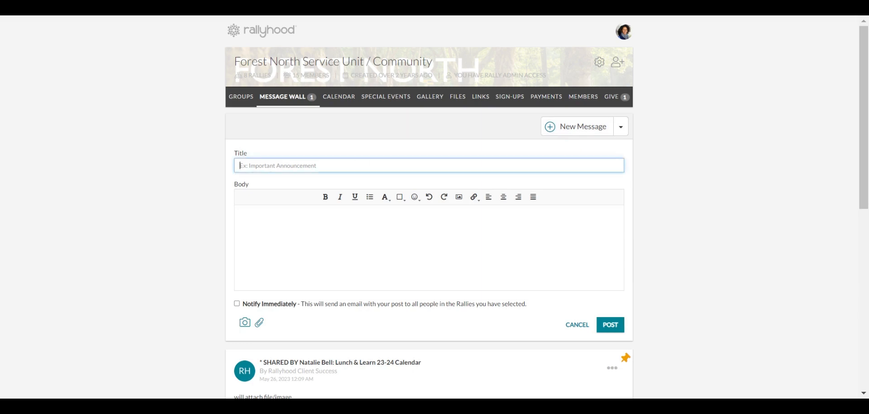
pyautogui.write('Welcome To My Hub')
pyautogui.press('Return')
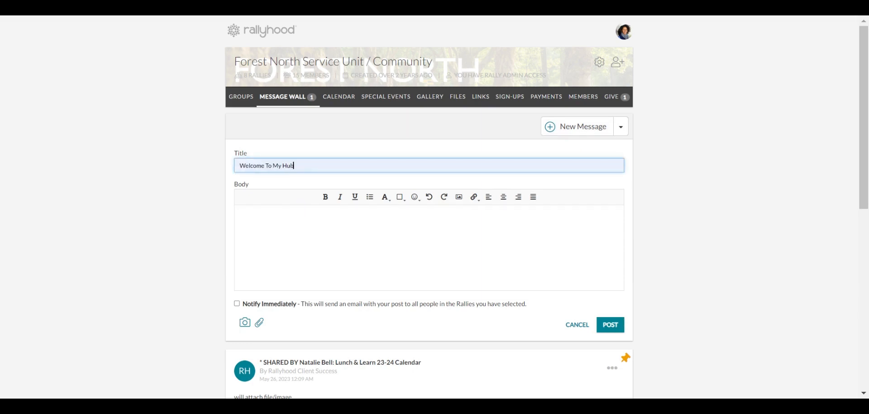
pyautogui.press('Tab')
pyautogui.write('Thank you o')
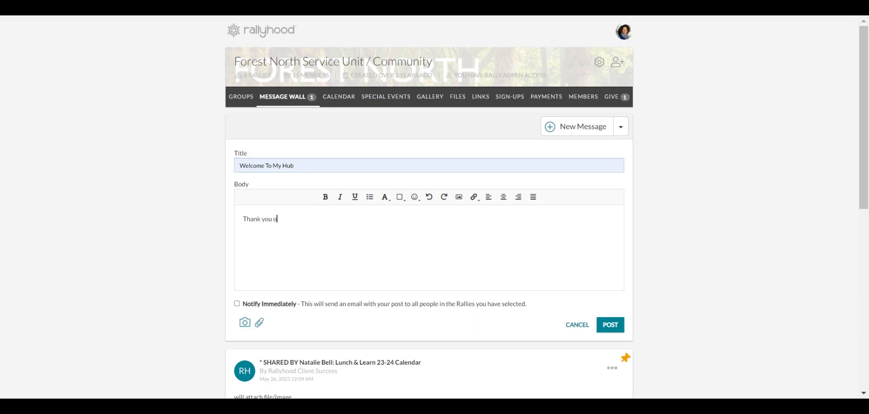
pyautogui.press('BackSpace')
pyautogui.write('for joining.')
pyautogui.click(611, 325)
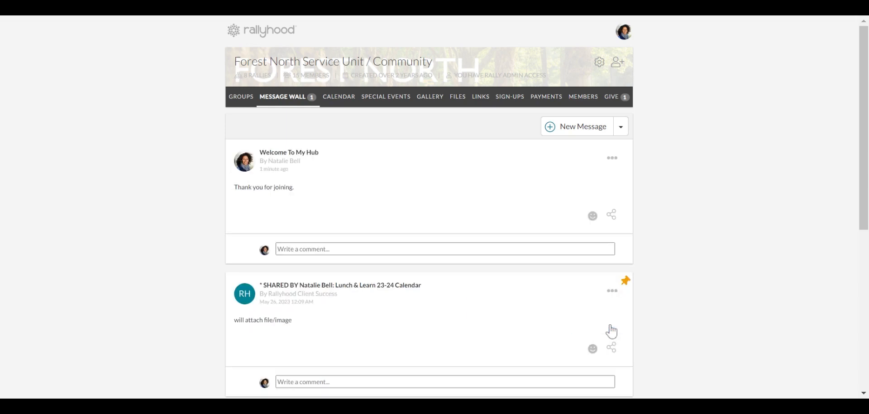
# Try out sharing the "Welcome To My Hub" message by selecting all rallies, then cancel without publishing
pyautogui.click(611, 215)
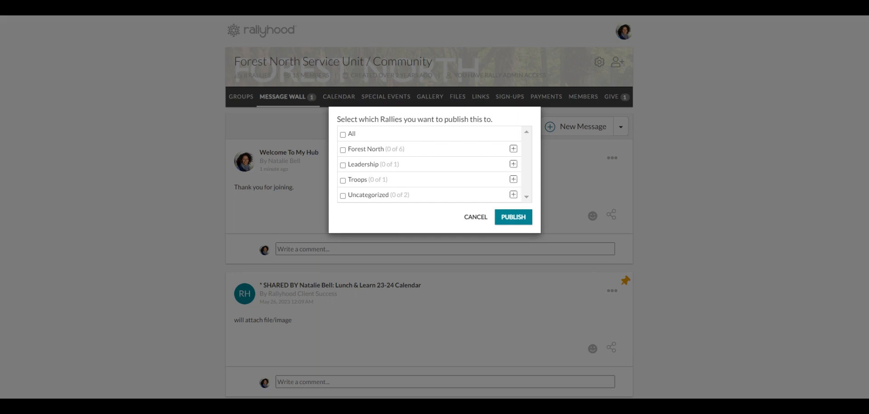
pyautogui.click(344, 152)
pyautogui.click(343, 165)
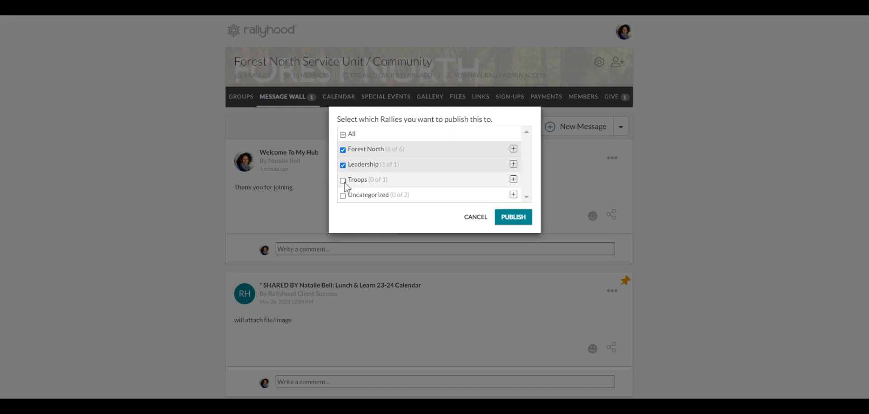
pyautogui.click(343, 180)
pyautogui.click(344, 134)
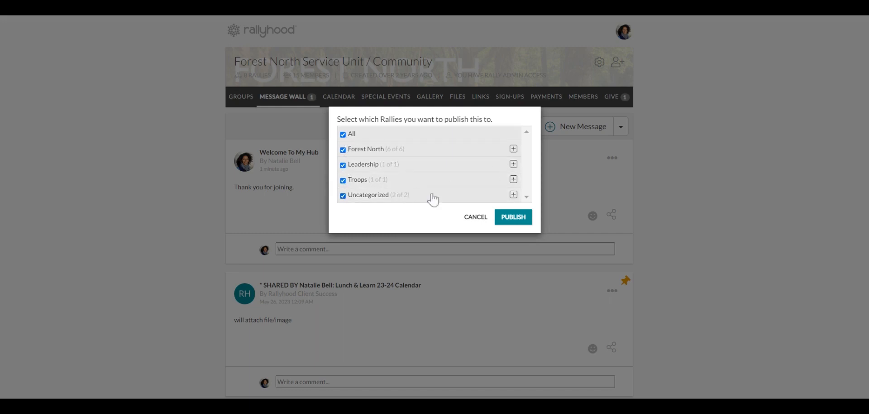
pyautogui.click(481, 219)
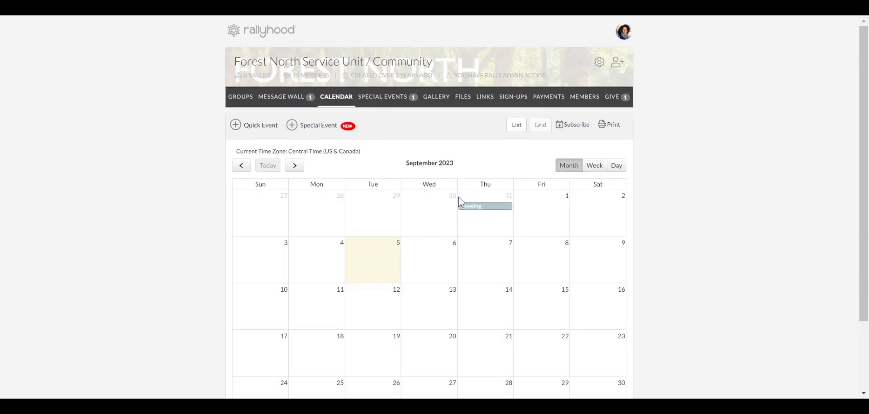
# Try out sharing the August 31 calendar event "Meeting" with all rallies, and cancel without publishing
pyautogui.click(486, 212)
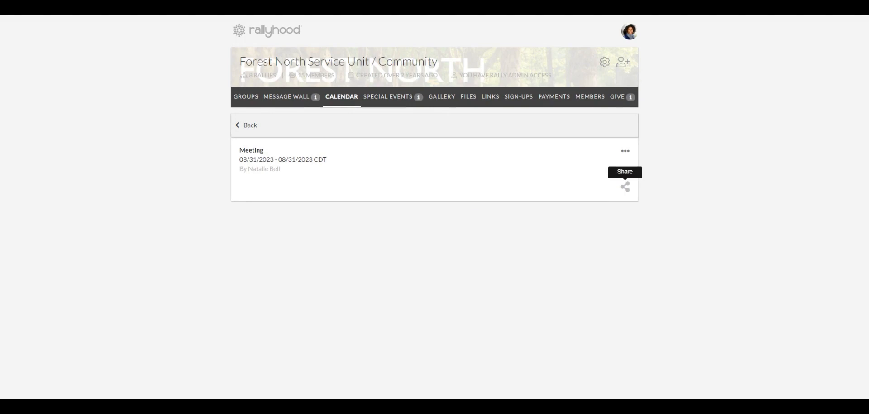
pyautogui.click(625, 187)
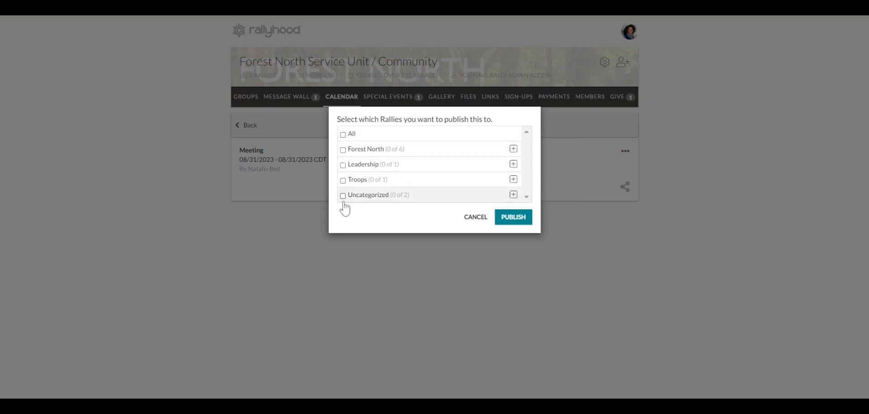
pyautogui.click(344, 136)
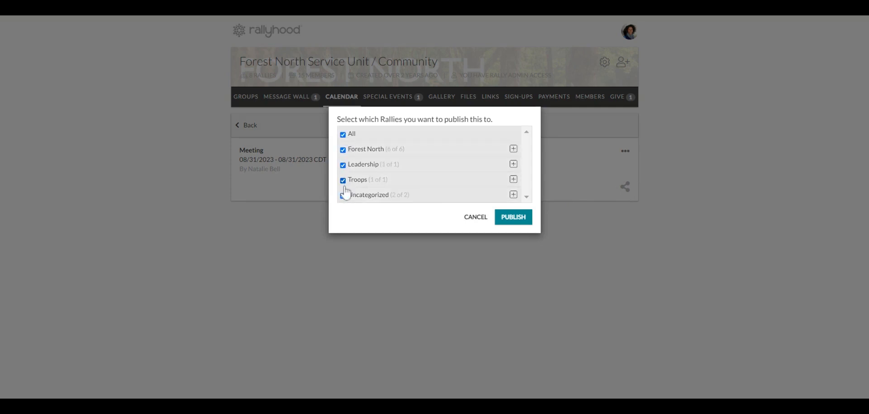
pyautogui.click(476, 217)
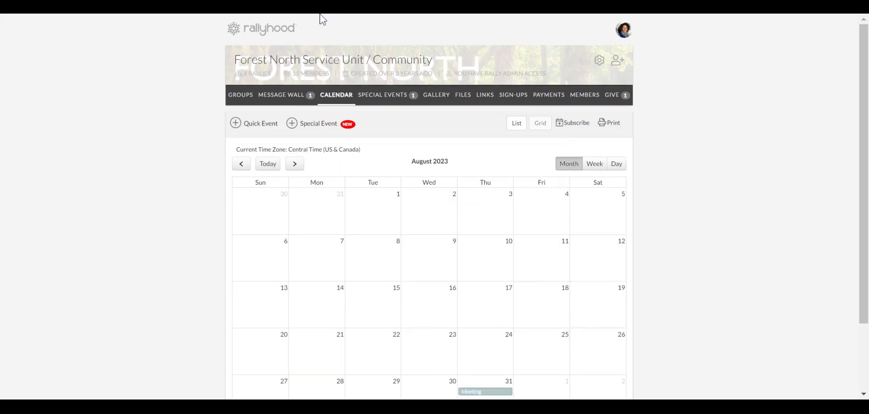
# Try out sharing the Mommy Daughter Tea Party special event with the Forest North and Leadership rallies, and cancel without publishing
pyautogui.click(387, 104)
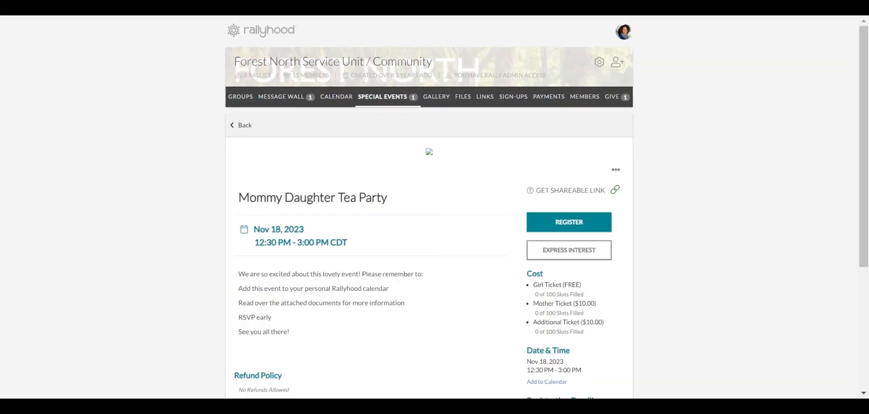
pyautogui.click(616, 171)
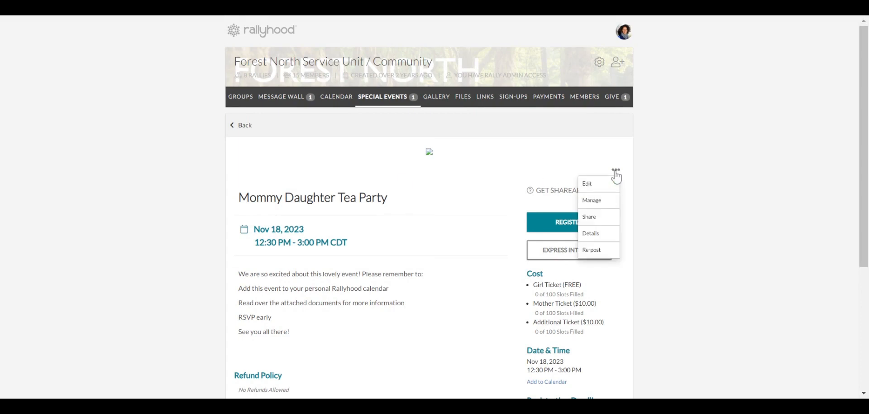
pyautogui.click(593, 221)
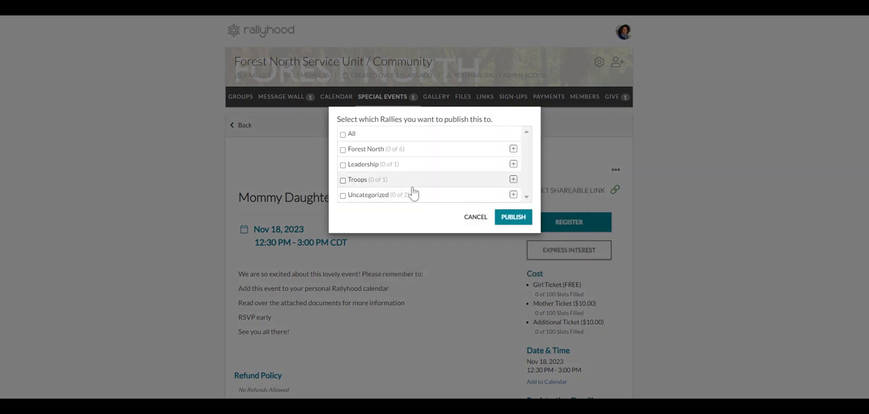
pyautogui.click(343, 135)
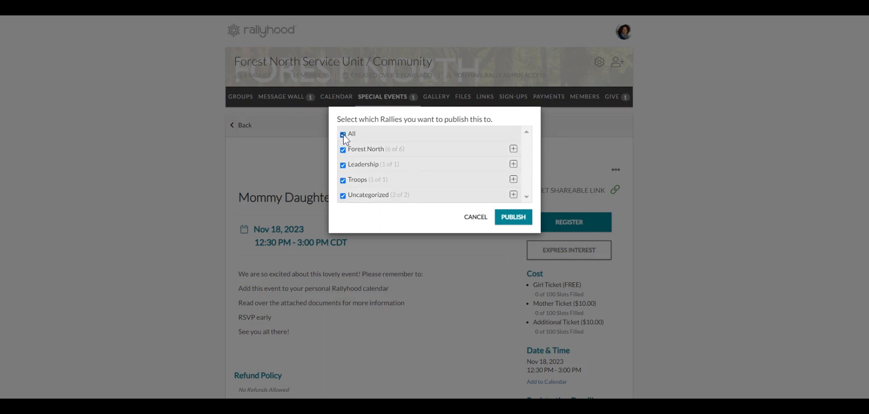
pyautogui.click(343, 135)
pyautogui.click(343, 150)
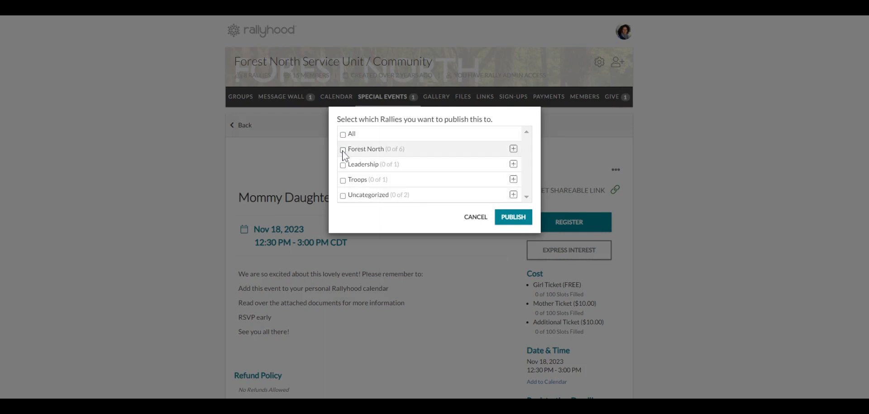
pyautogui.click(343, 165)
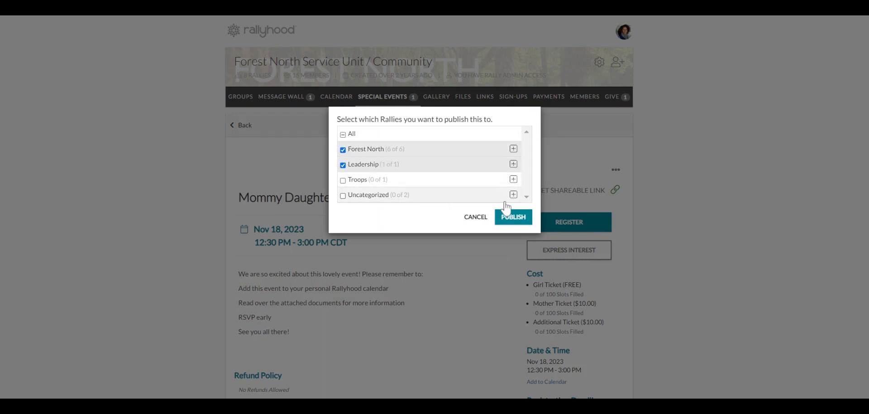
pyautogui.click(476, 217)
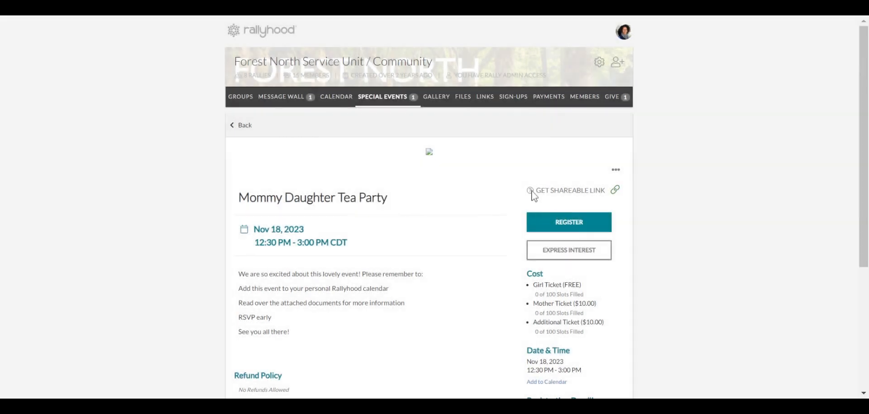
# Generate and copy the shareable link of the Mommy Daughter Tea Party event
pyautogui.moveTo(532, 191); pyautogui.dragTo(607, 191)
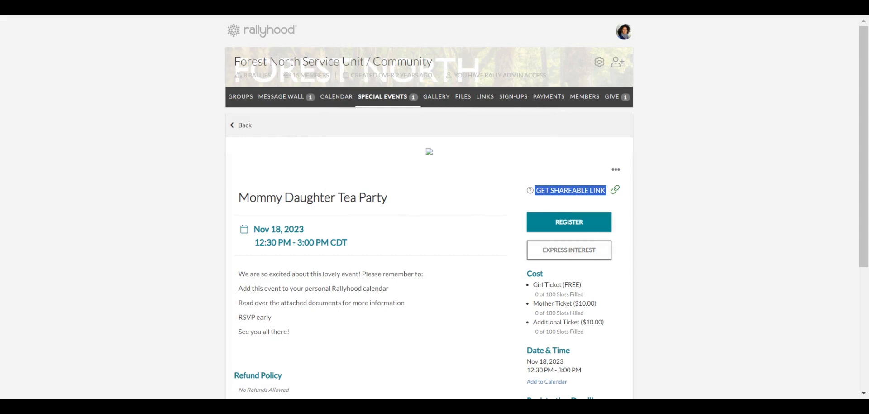
pyautogui.click(616, 191)
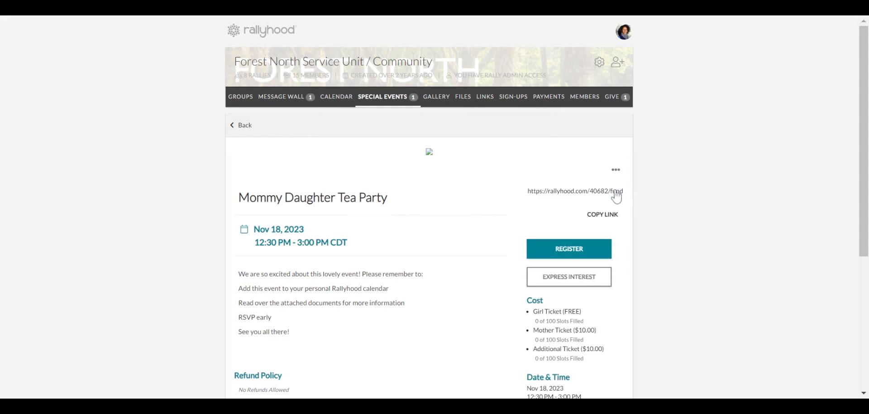
pyautogui.click(604, 215)
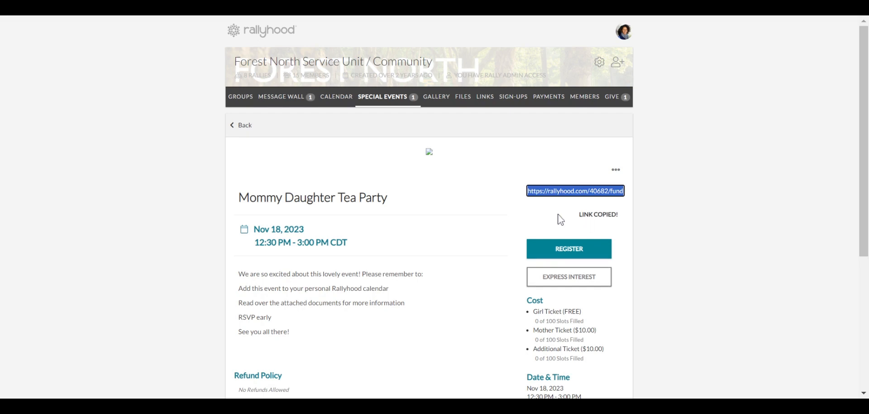
# Try out sharing the file Camp_Rules.html with the Forest North, Leadership, Troops and Uncategorized rallies, and cancel without publishing
pyautogui.click(463, 105)
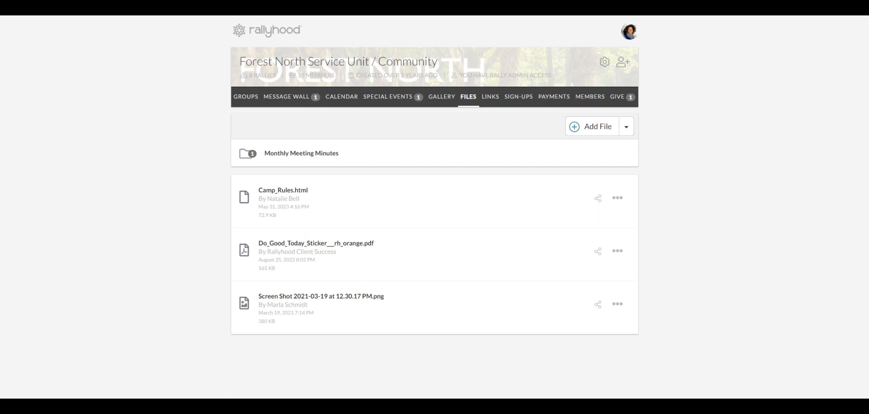
pyautogui.click(600, 202)
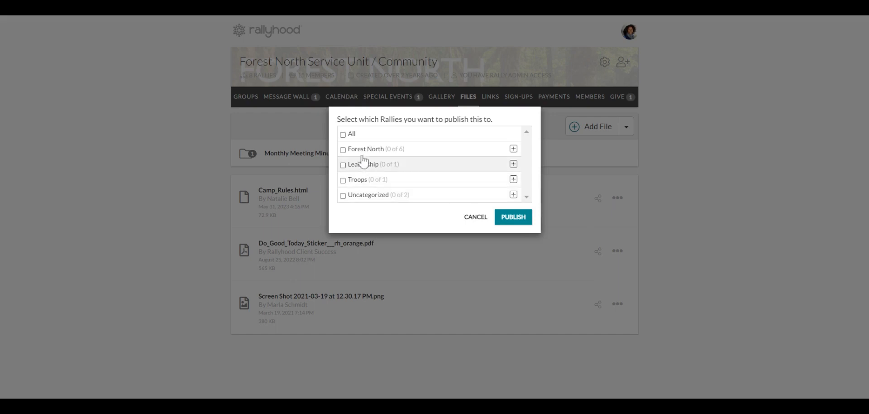
pyautogui.click(343, 135)
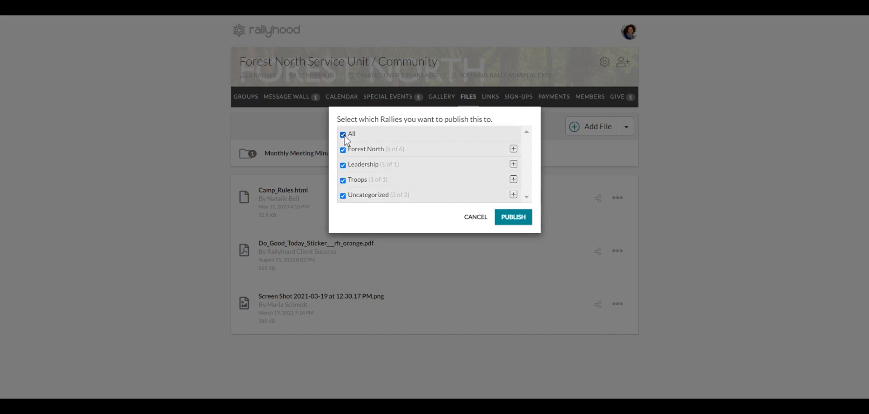
pyautogui.click(344, 135)
pyautogui.click(343, 150)
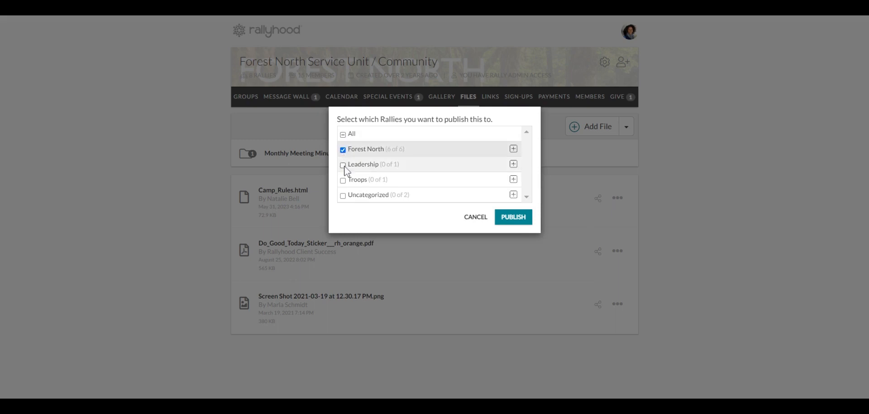
pyautogui.click(344, 164)
pyautogui.click(344, 181)
pyautogui.click(344, 196)
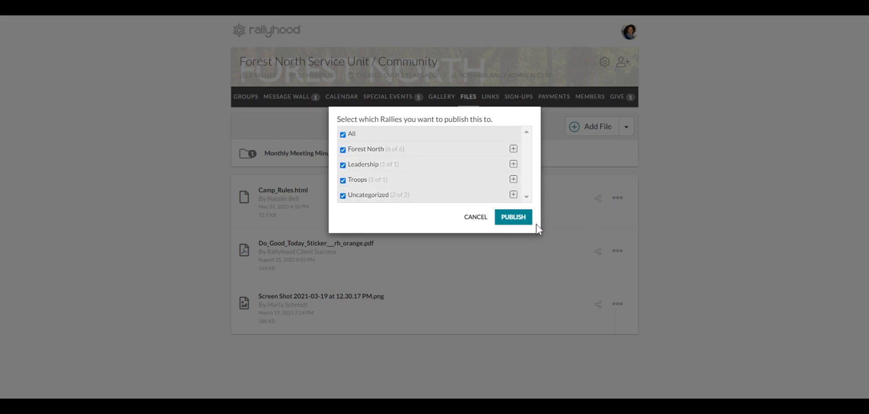
pyautogui.click(475, 220)
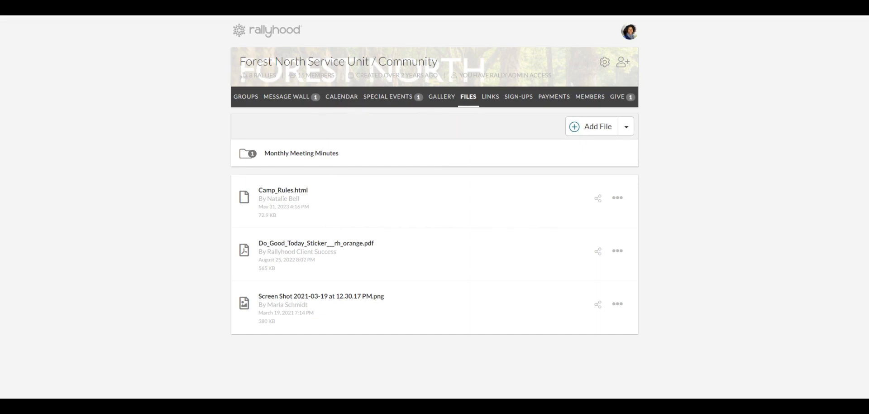
# Try out sharing the "Passcode Required - Zoom" link with the Forest North and Leadership rallies, and cancel without publishing
pyautogui.click(493, 103)
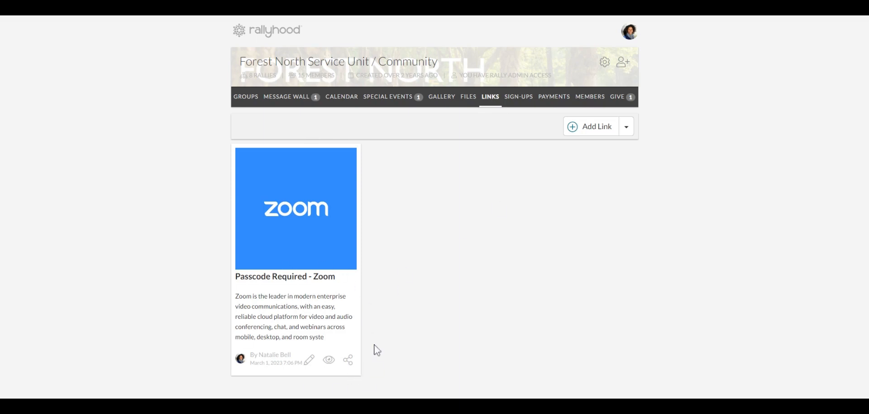
pyautogui.click(349, 362)
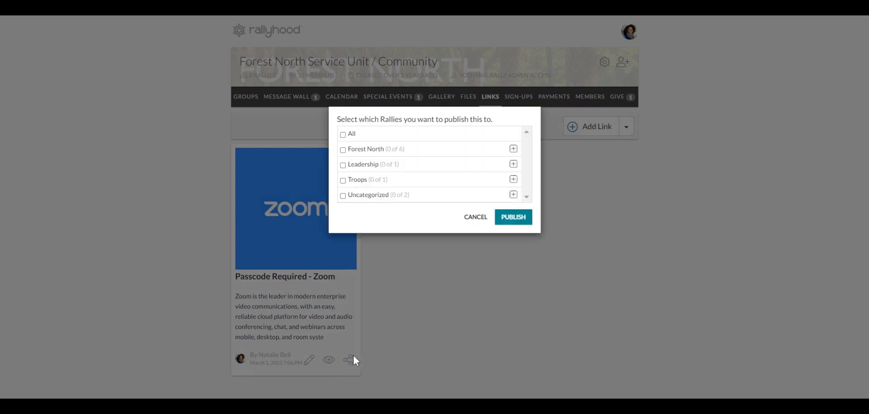
pyautogui.click(342, 135)
pyautogui.click(344, 150)
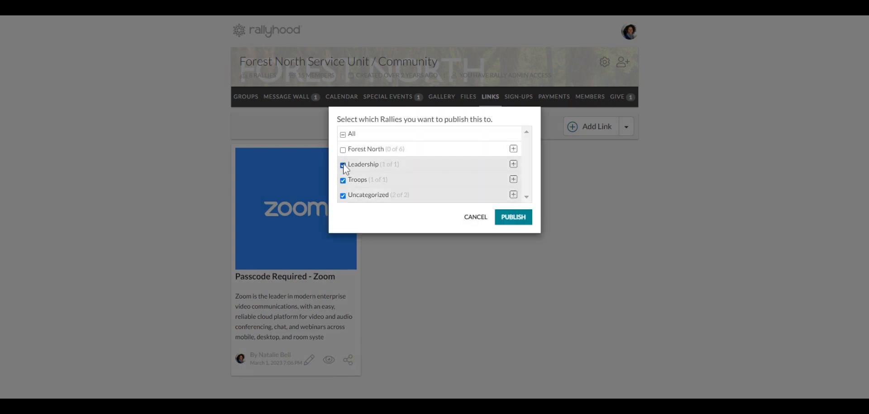
pyautogui.click(344, 165)
pyautogui.click(344, 180)
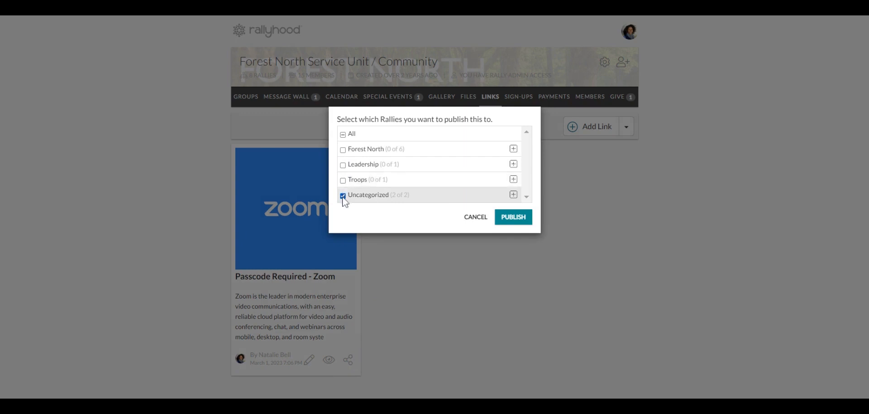
pyautogui.click(343, 195)
pyautogui.click(344, 150)
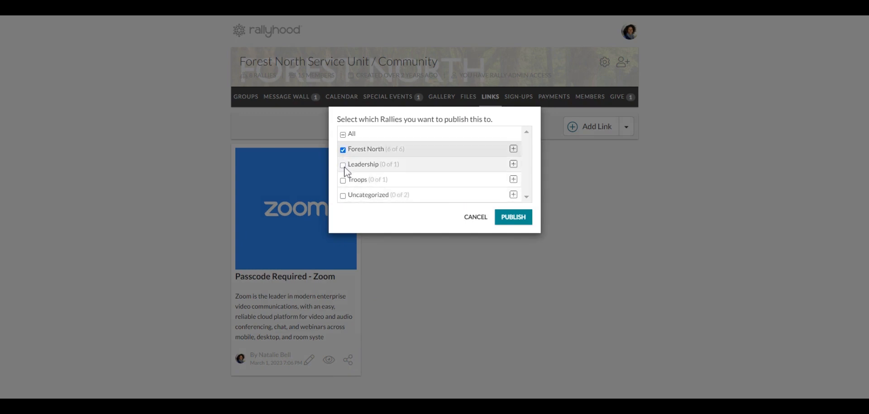
pyautogui.click(343, 166)
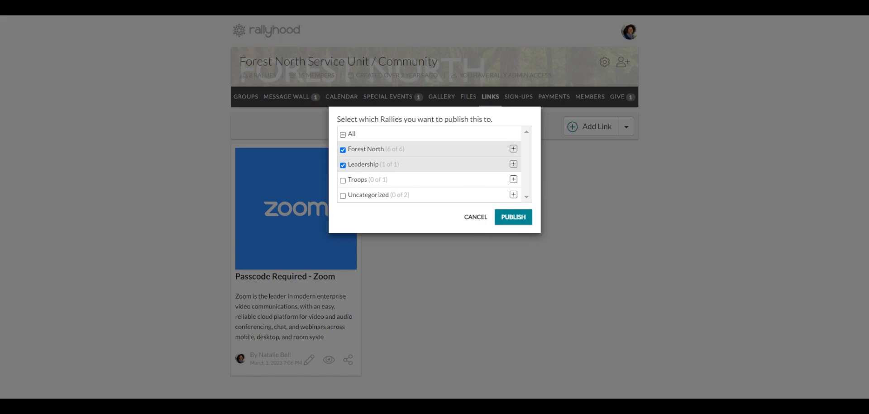
pyautogui.click(476, 217)
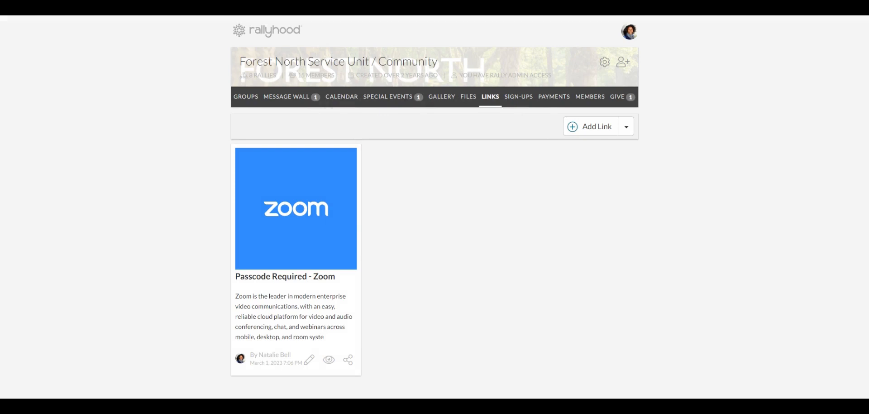
# Try out sharing the Council Vote/Field Trip sign-up list with all rallies, clear the selection and cancel without publishing
pyautogui.click(520, 98)
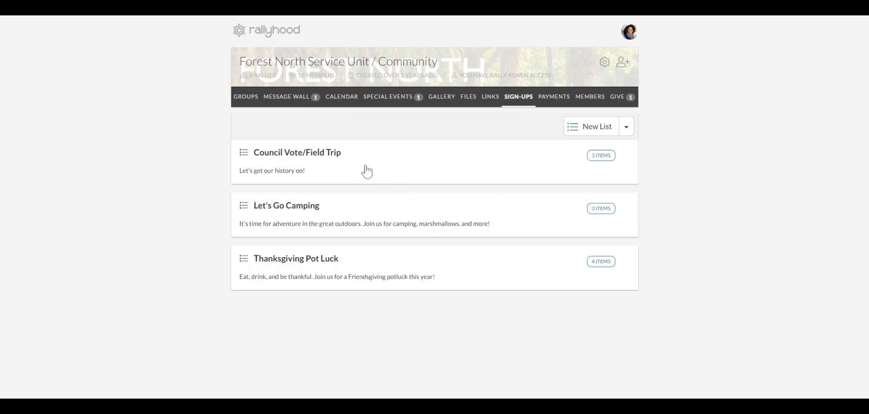
pyautogui.click(410, 171)
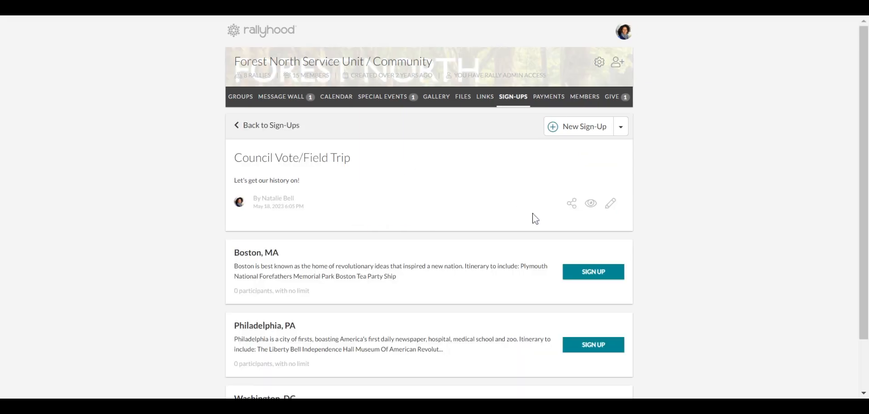
pyautogui.click(572, 205)
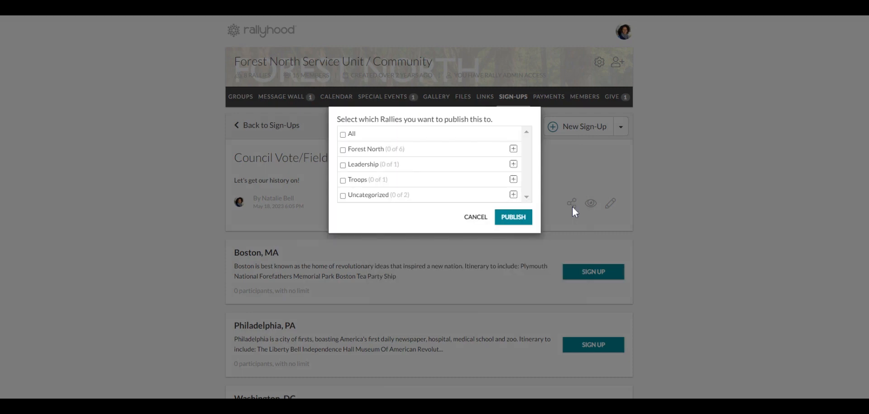
pyautogui.click(342, 134)
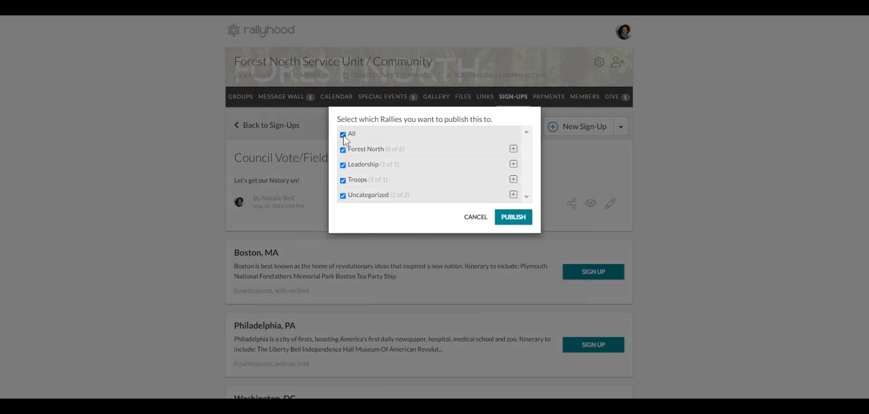
pyautogui.click(343, 135)
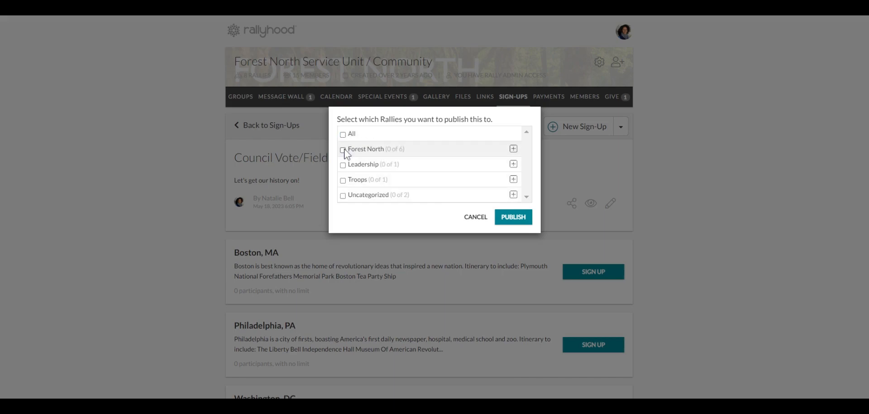
pyautogui.click(478, 220)
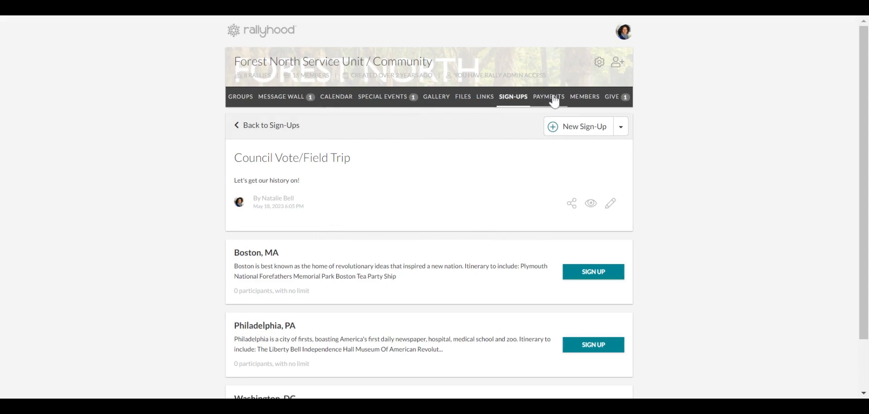
# Try out sharing the Fall Product Program payment with the Forest North and Leadership rallies, and cancel without publishing
pyautogui.click(550, 97)
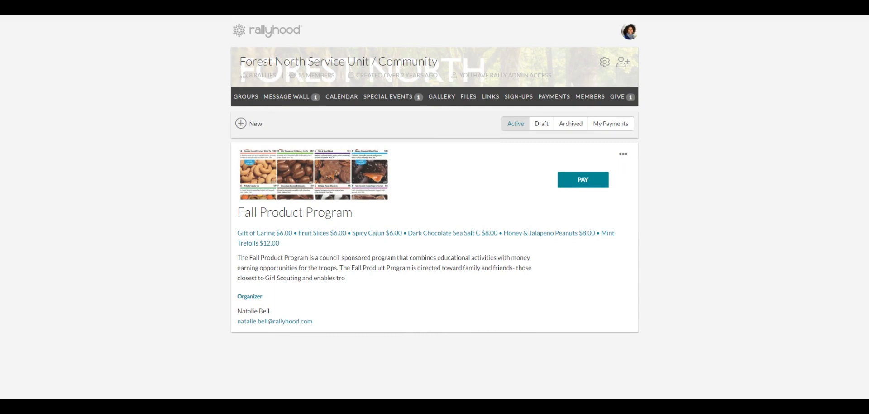
pyautogui.click(623, 156)
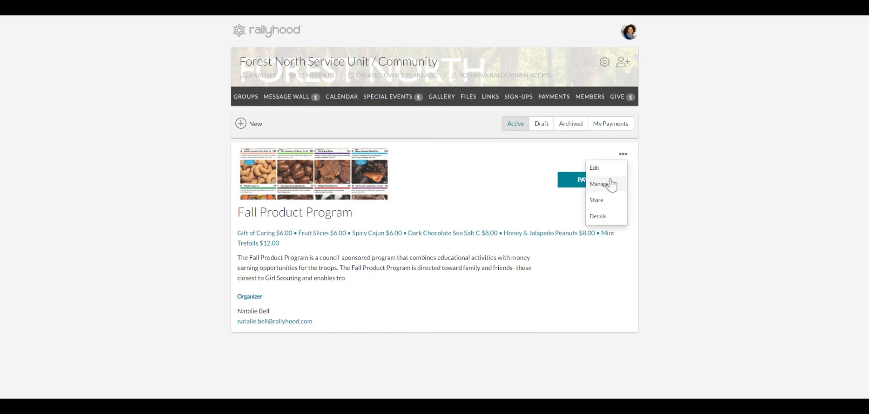
pyautogui.click(604, 200)
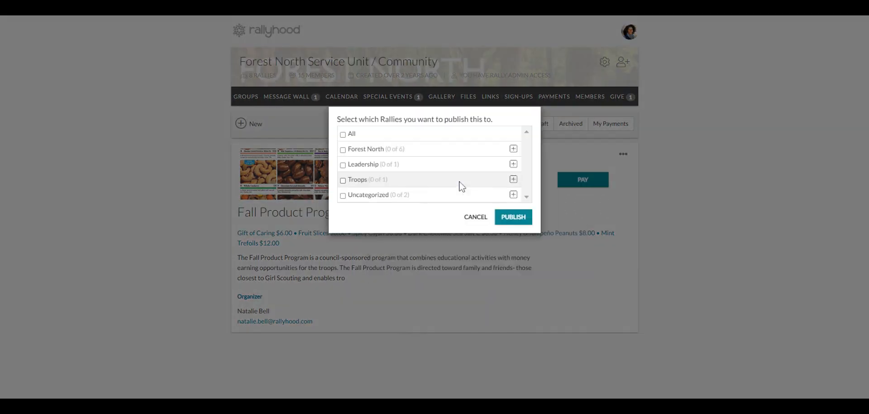
pyautogui.click(343, 135)
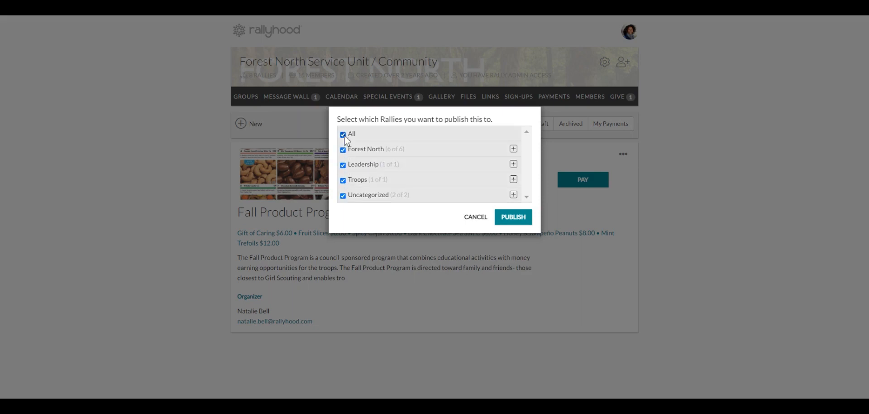
pyautogui.click(343, 134)
pyautogui.click(343, 150)
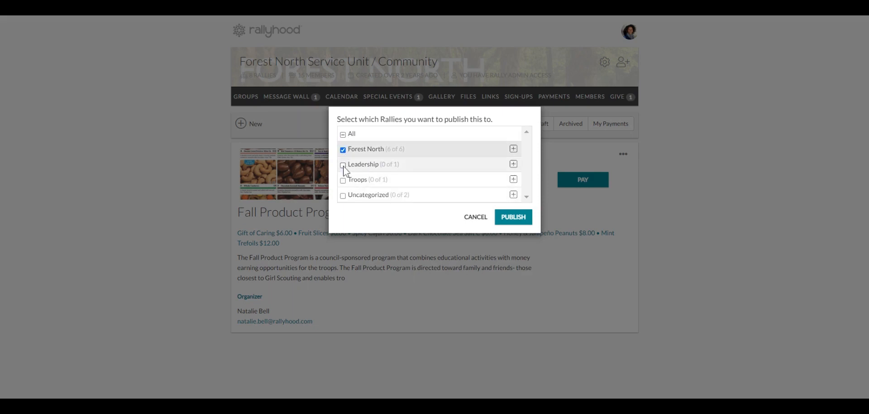
pyautogui.click(344, 166)
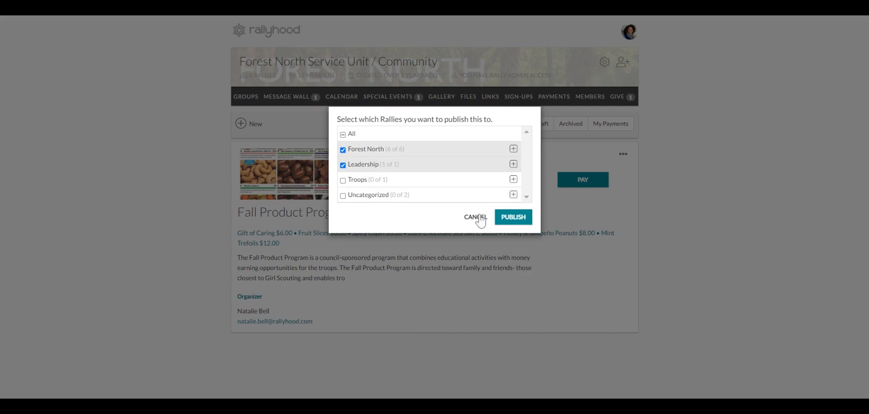
pyautogui.click(479, 217)
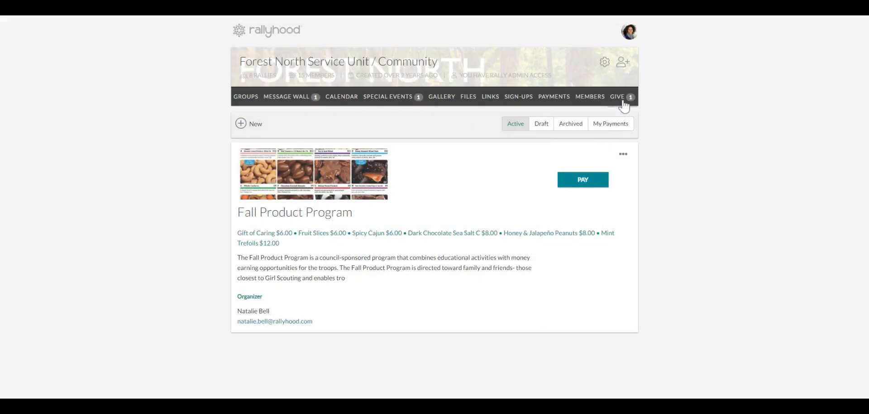
# Try out sharing the Fundraiser giving campaign with all rallies through its options, clear the selection and cancel without publishing
pyautogui.click(623, 101)
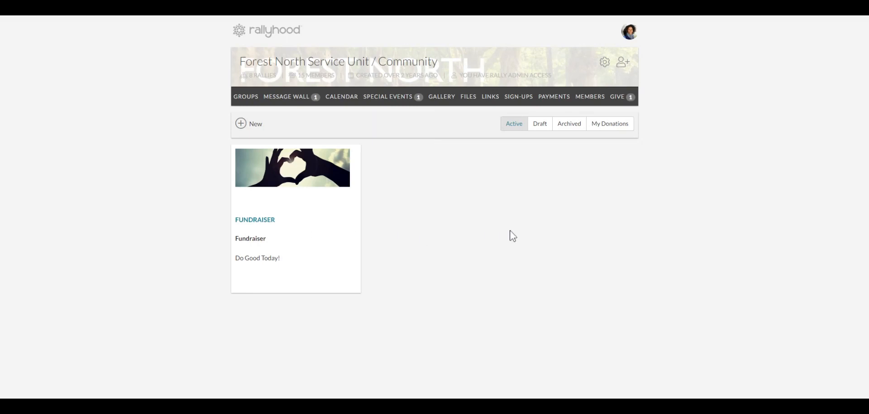
pyautogui.click(295, 237)
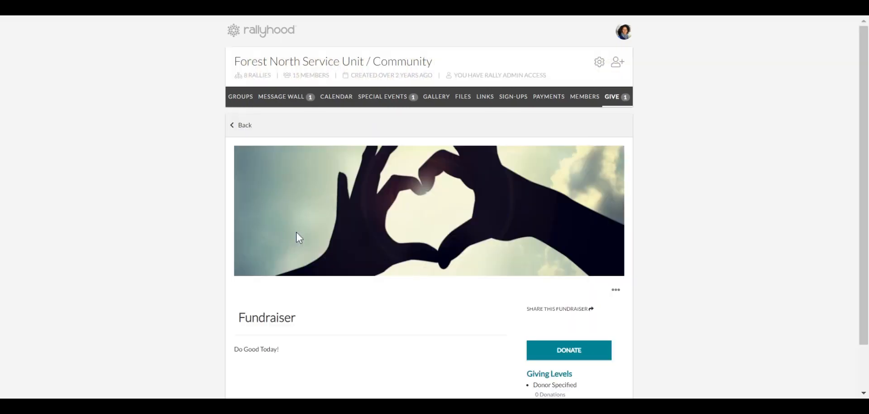
pyautogui.moveTo(865, 149); pyautogui.dragTo(865, 238)
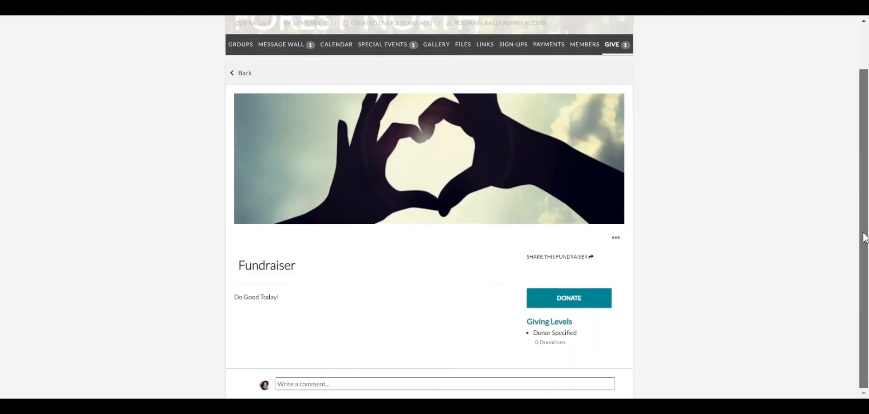
pyautogui.click(616, 238)
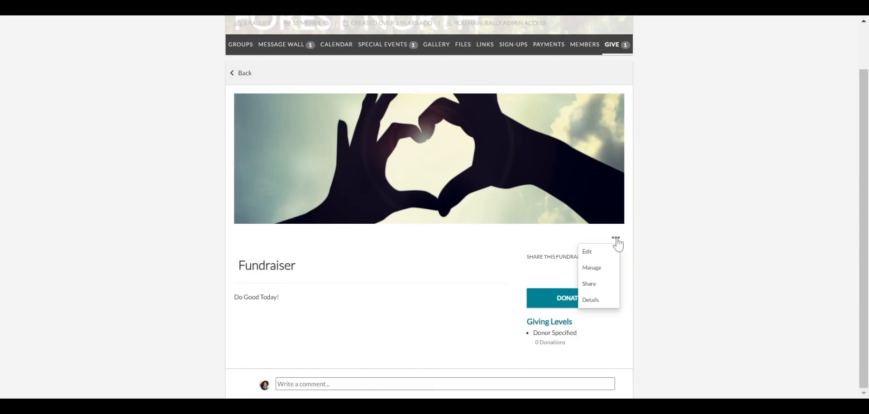
pyautogui.click(592, 285)
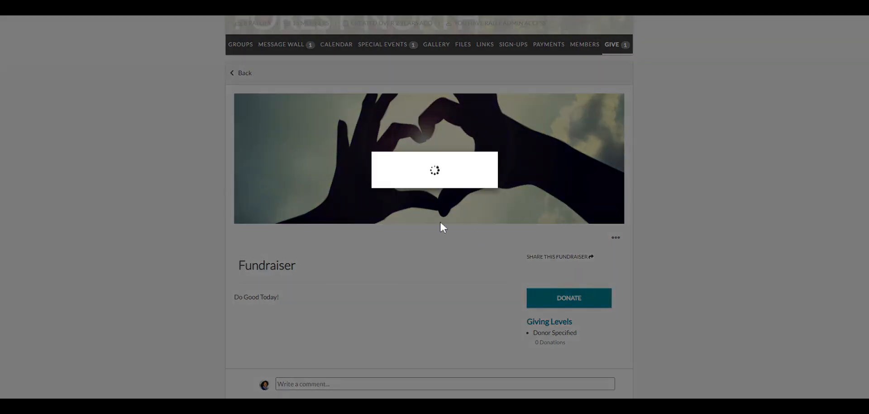
pyautogui.click(344, 135)
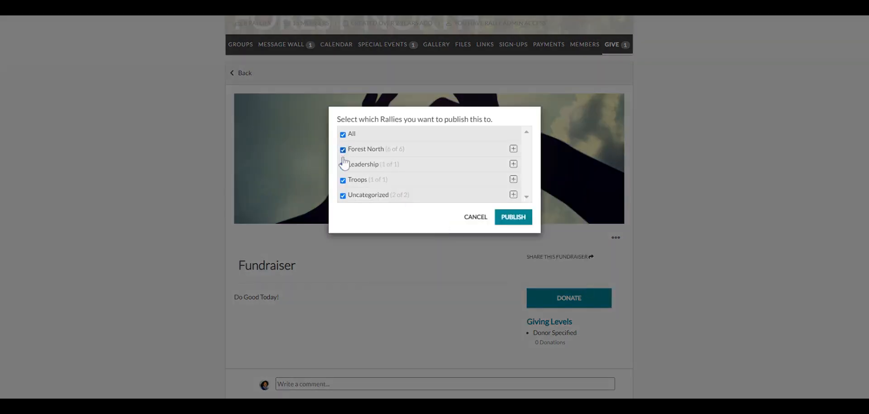
pyautogui.click(344, 135)
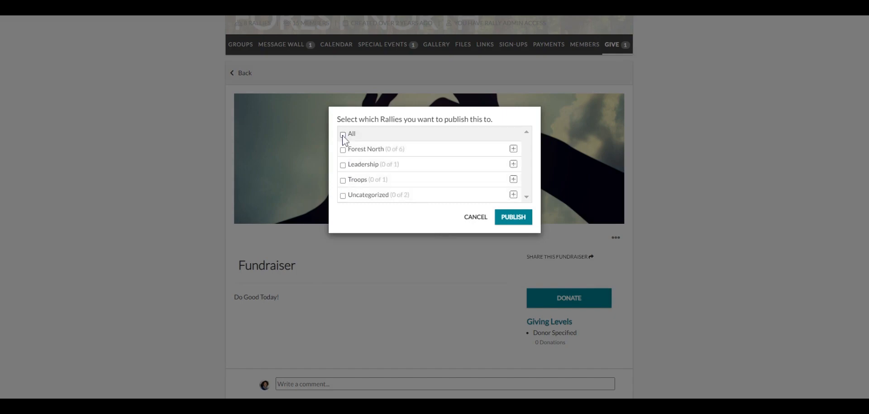
pyautogui.click(475, 217)
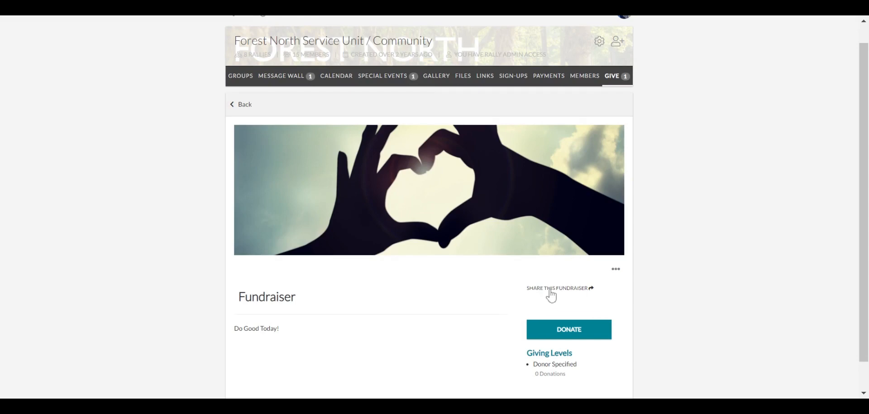
# Try out the fundraiser page's own share link, selecting all rallies and deselecting each group, and cancel without publishing
pyautogui.click(573, 293)
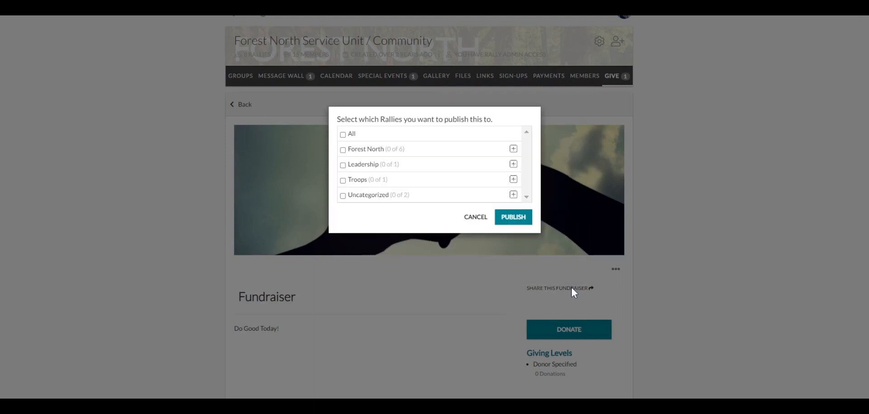
pyautogui.click(343, 134)
pyautogui.click(343, 149)
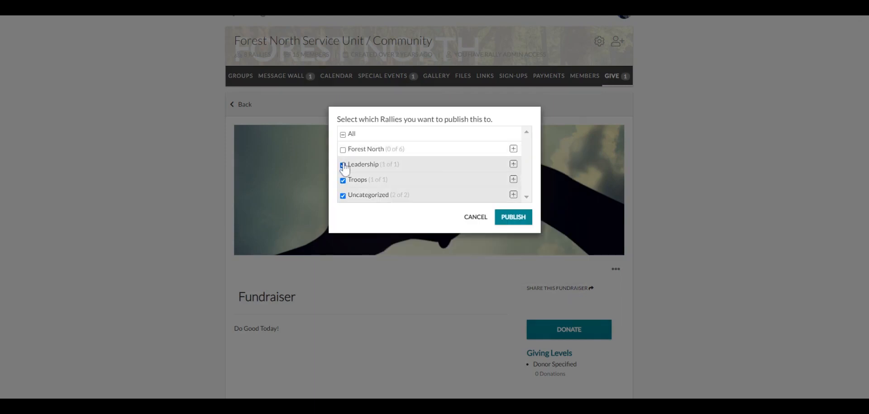
pyautogui.click(342, 164)
pyautogui.click(342, 181)
pyautogui.click(343, 195)
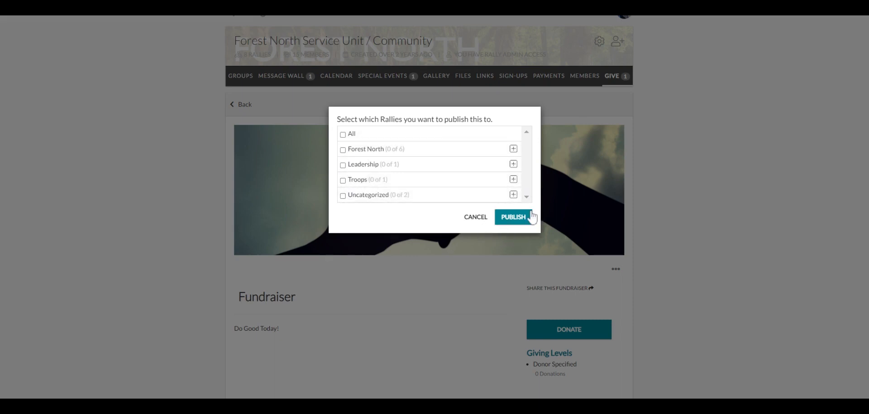
pyautogui.click(476, 220)
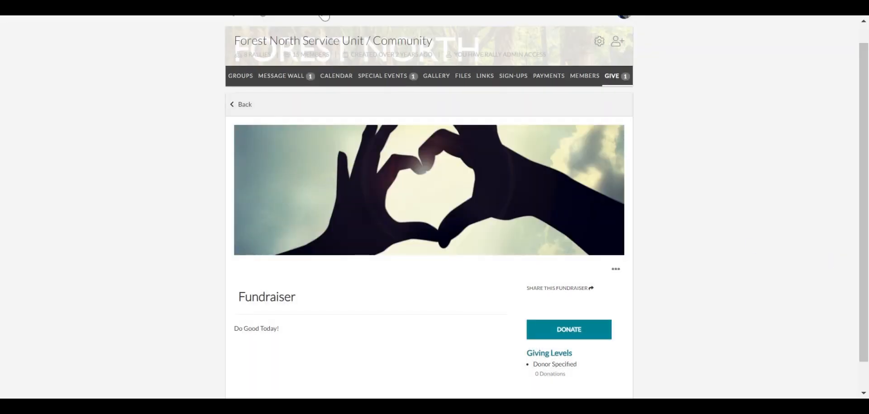
# Leave the fundraiser page and return to the My Rallyhood overview of all rallies
pyautogui.scroll(-1, 848, 241)
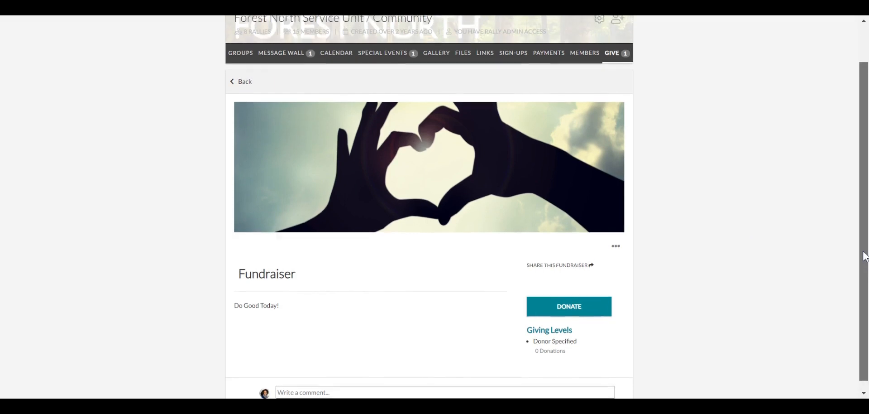
pyautogui.moveTo(865, 256); pyautogui.dragTo(863, 209)
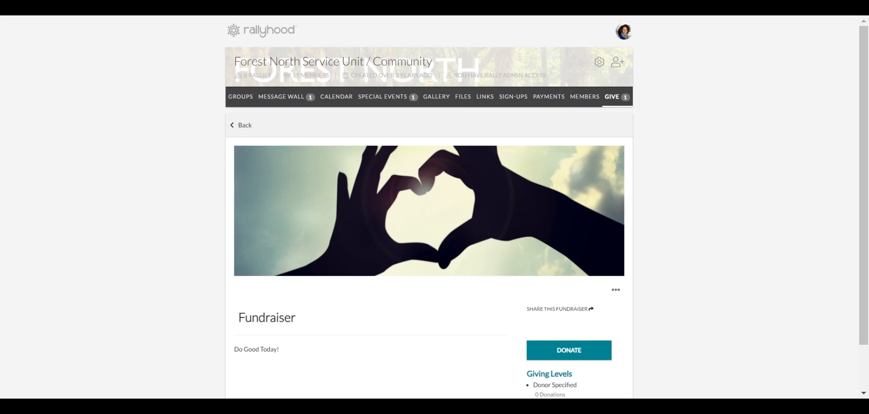
pyautogui.click(264, 31)
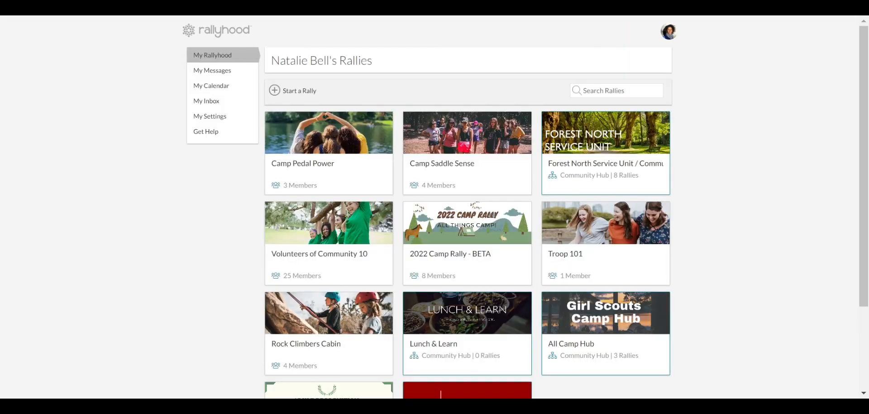